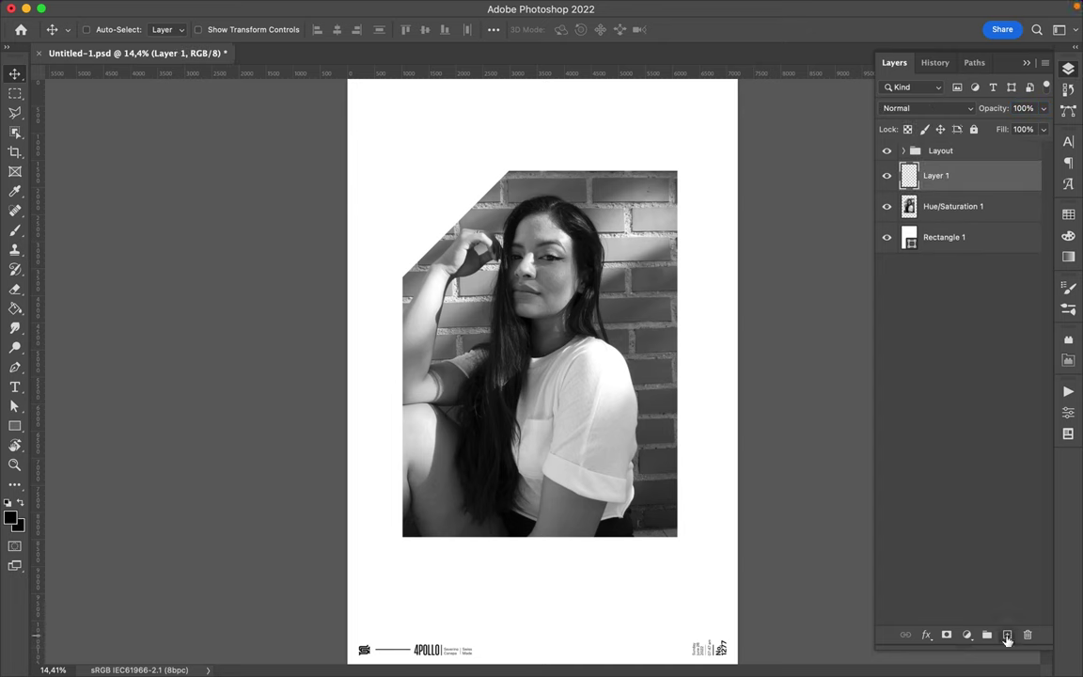
# Add a new layer and stamp black WG Dust Particles specks beside the photo.
pyautogui.click(539, 377)
pyautogui.click(539, 399)
pyautogui.click(629, 431)
pyautogui.click(522, 222)
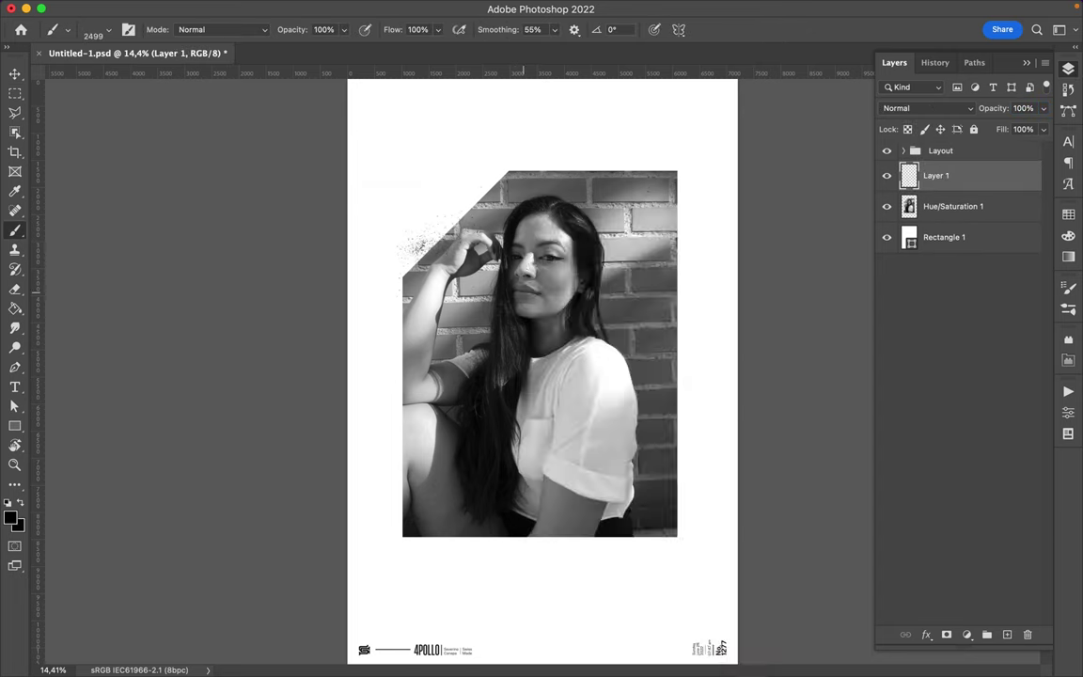
pyautogui.rightClick(521, 222)
pyautogui.click(629, 469)
# Stamp more dust specks around the upper right and select the Big Boy Bold marker brush.
pyautogui.click(656, 222)
pyautogui.rightClick(656, 222)
pyautogui.click(763, 512)
pyautogui.click(641, 159)
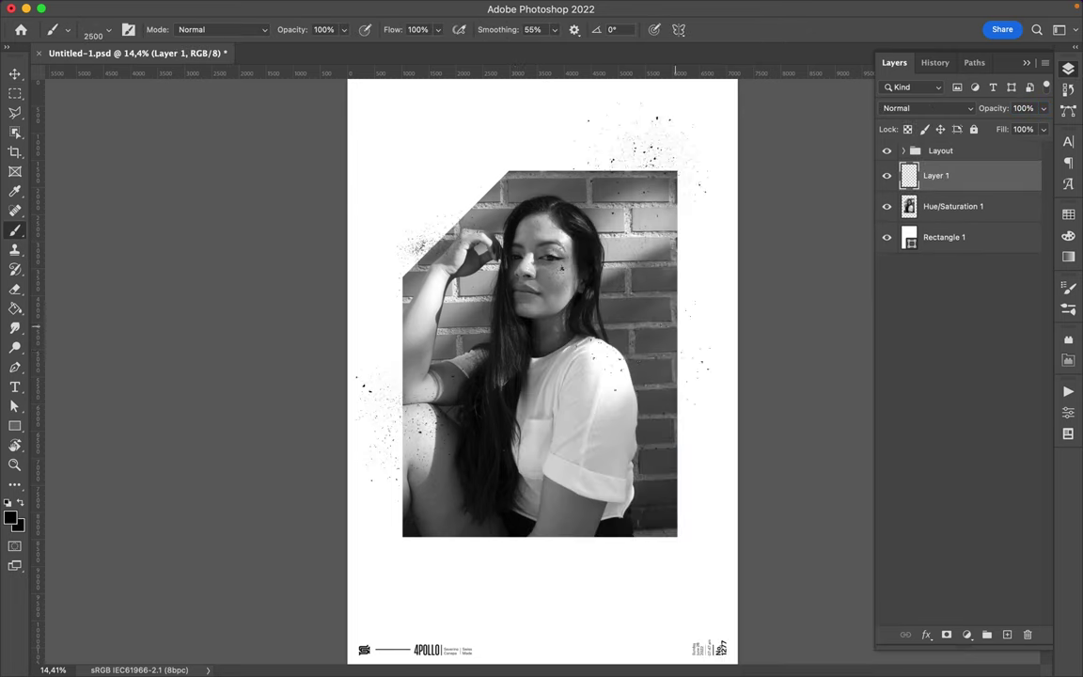
pyautogui.rightClick(640, 221)
pyautogui.click(658, 399)
pyautogui.click(657, 421)
pyautogui.click(752, 549)
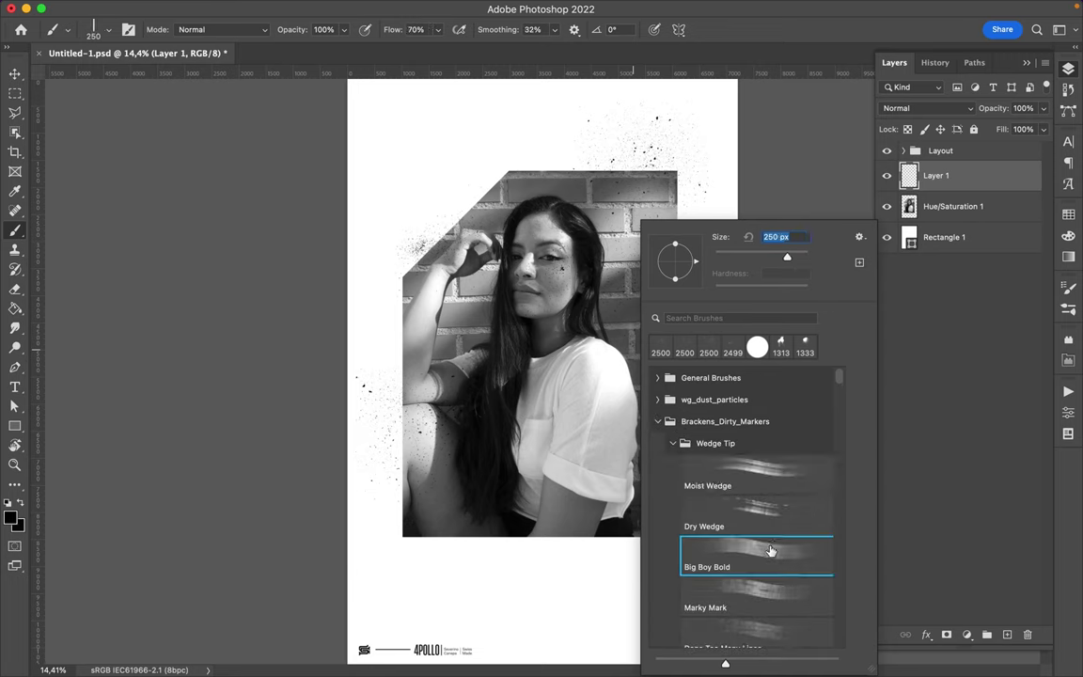
# Paint black 250 px marker bars along the photo's bottom and top edges.
pyautogui.press('Return')
pyautogui.moveTo(399, 537); pyautogui.dragTo(543, 534)
pyautogui.moveTo(499, 171)
pyautogui.mouseDown()
pyautogui.moveTo(694, 169)
pyautogui.moveTo(671, 470)
pyautogui.mouseUp()
# Switch to the first Spray Paint I brush and stamp a spray mark at the lower right.
pyautogui.rightClick(670, 410)
pyautogui.click(695, 421)
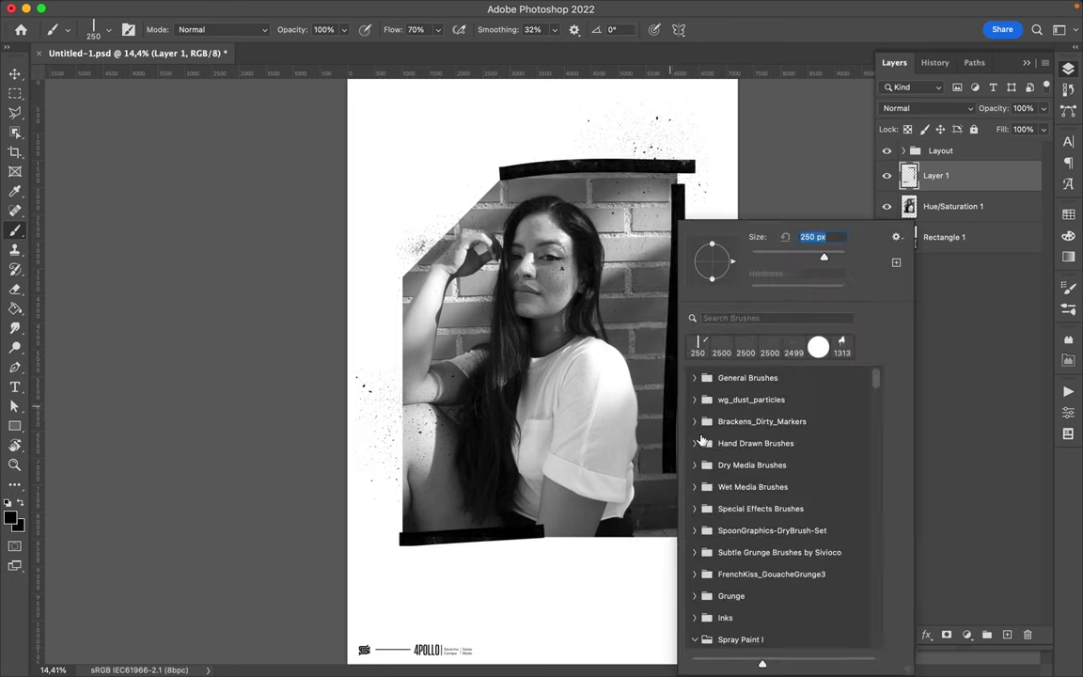
pyautogui.click(695, 464)
pyautogui.scroll(-5, 714, 487)
pyautogui.scroll(-2, 752, 484)
pyautogui.scroll(-1, 798, 482)
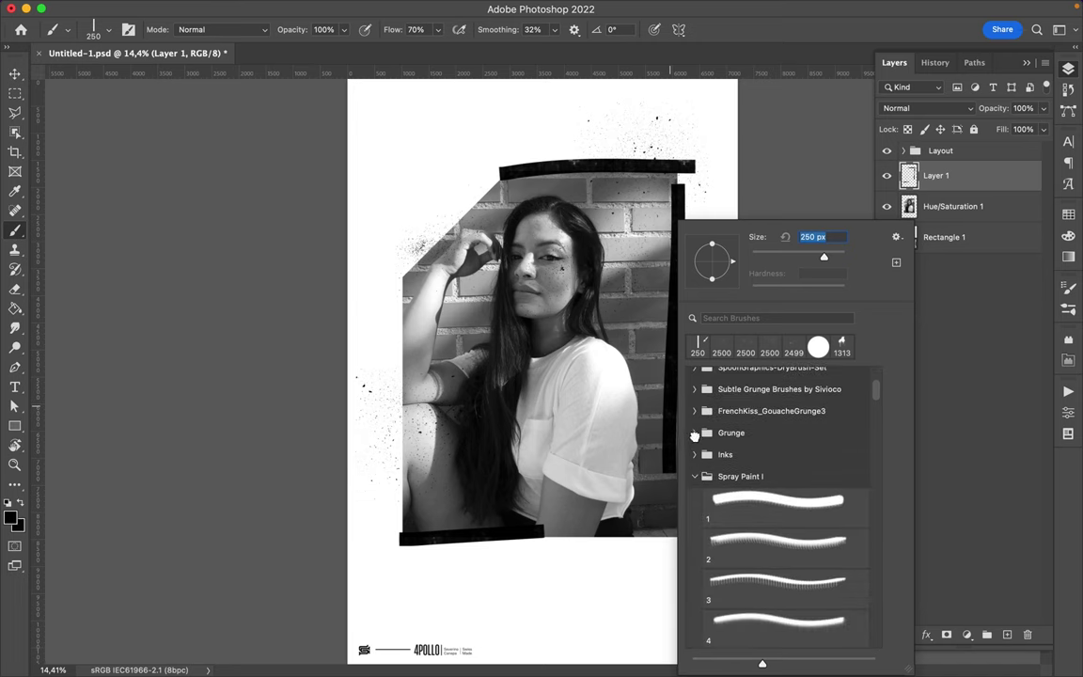
pyautogui.scroll(-2, 766, 420)
pyautogui.click(766, 420)
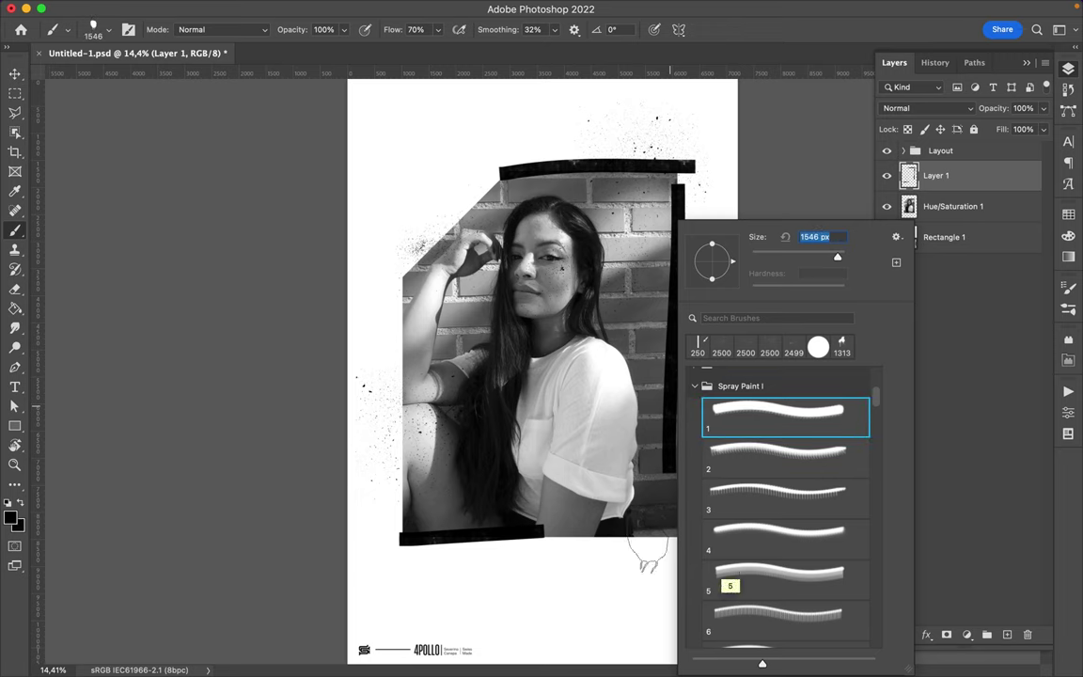
pyautogui.click(614, 517)
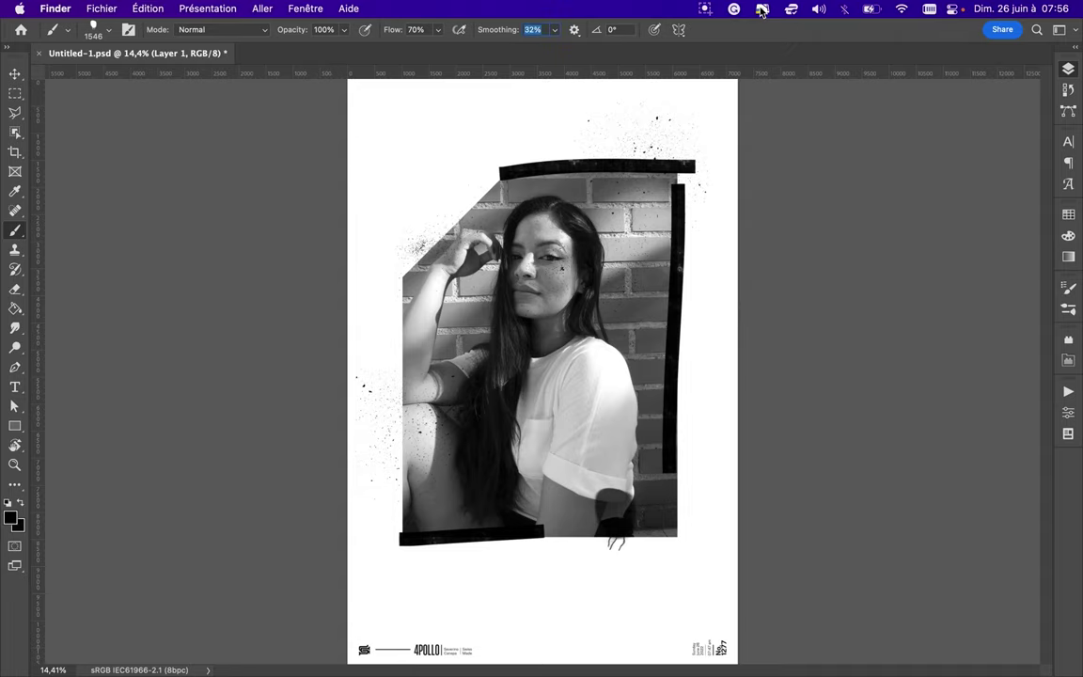
# Set brush smoothing and flow to 100%.
pyautogui.click(761, 12)
pyautogui.click(640, 182)
pyautogui.moveTo(553, 29); pyautogui.dragTo(583, 41)
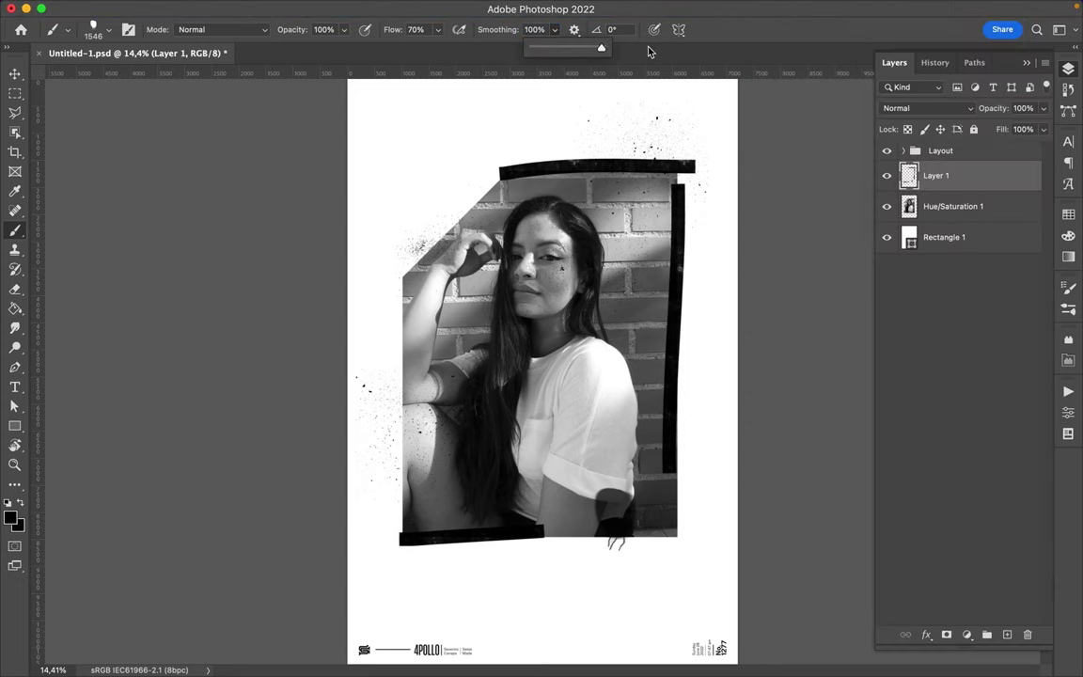
pyautogui.moveTo(437, 29); pyautogui.dragTo(470, 45)
# Stamp drips with Spray Paint I brushes 2 and 3 on the top bar and lower right.
pyautogui.rightClick(628, 390)
pyautogui.click(751, 451)
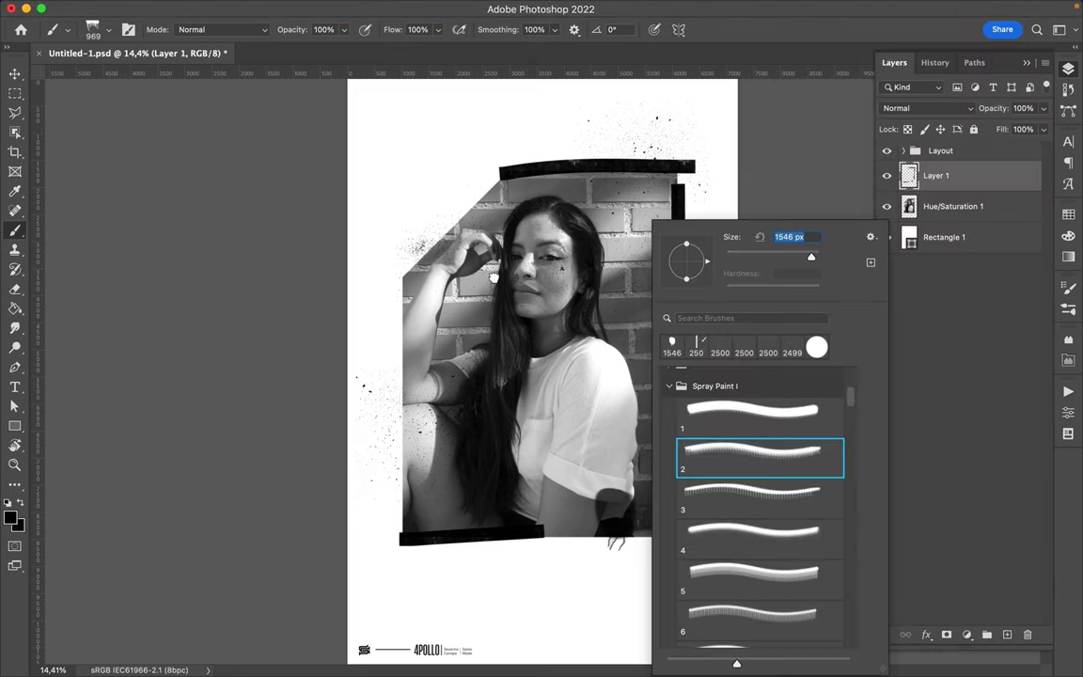
pyautogui.click(439, 166)
pyautogui.click(475, 183)
pyautogui.rightClick(522, 195)
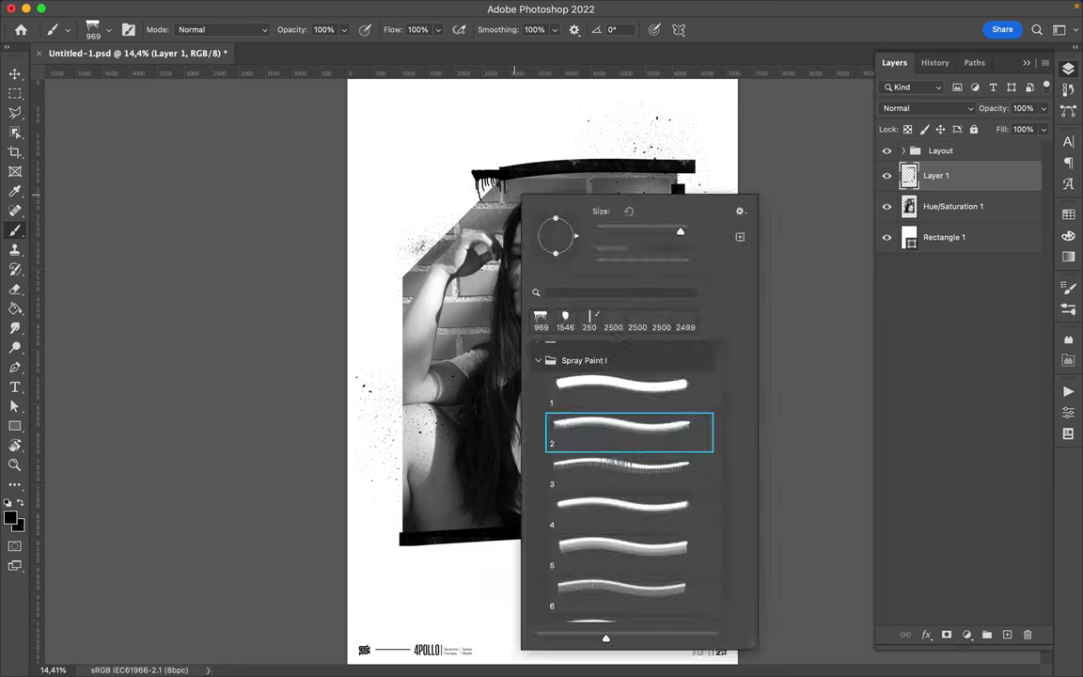
pyautogui.click(642, 468)
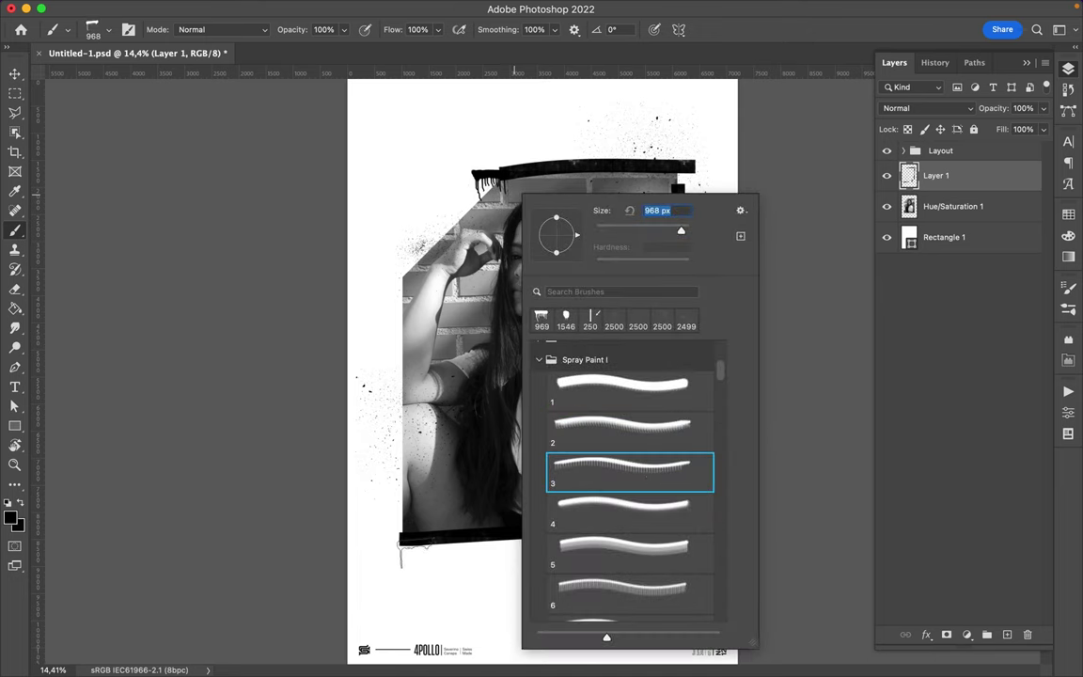
pyautogui.click(423, 526)
pyautogui.click(615, 494)
# Browse the Spray Paint I brushes from brush 4, settling on brush 10.
pyautogui.rightClick(525, 557)
pyautogui.click(642, 531)
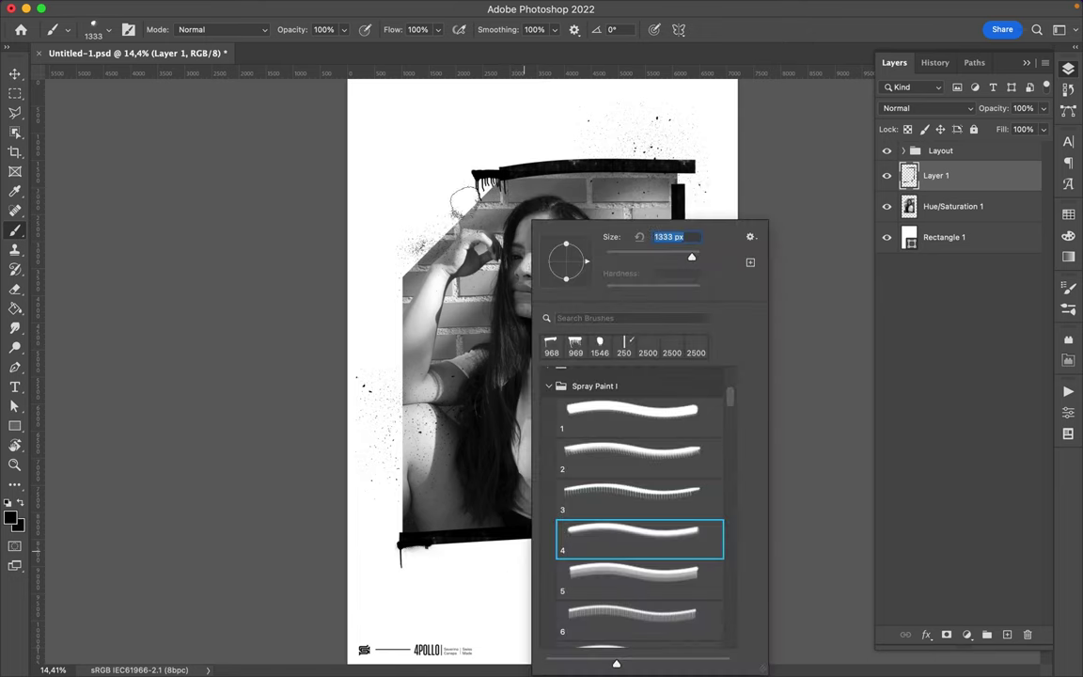
pyautogui.press('Return')
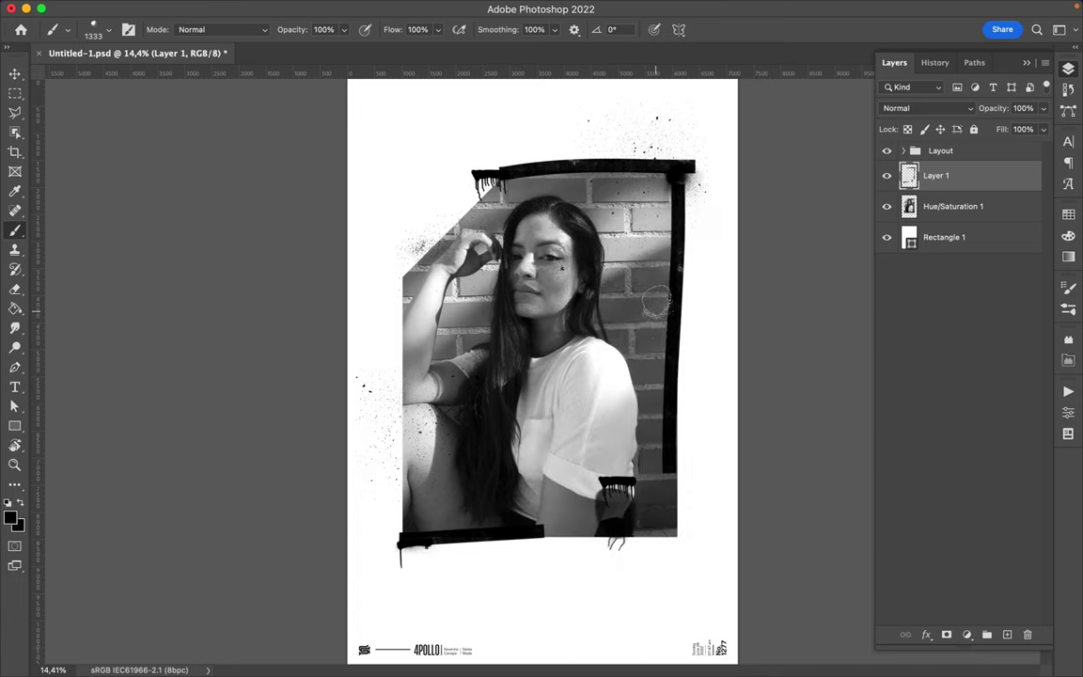
pyautogui.rightClick(660, 301)
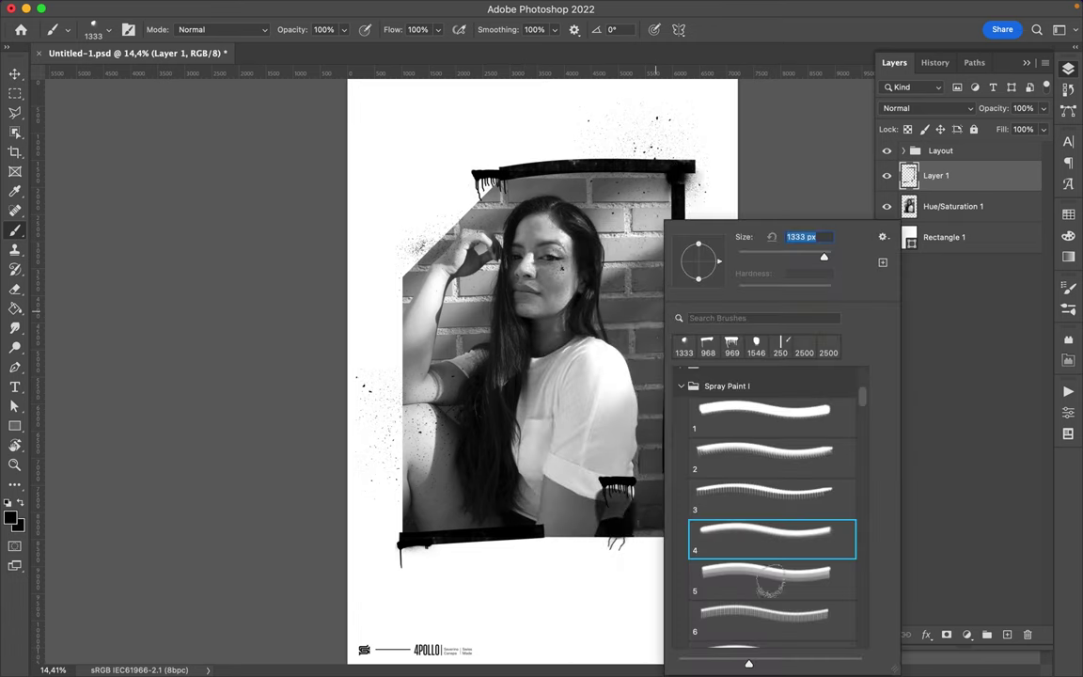
pyautogui.press('.')
pyautogui.press('Return')
pyautogui.rightClick(537, 301)
pyautogui.scroll(-3, 651, 459)
pyautogui.scroll(-2, 652, 459)
pyautogui.click(651, 459)
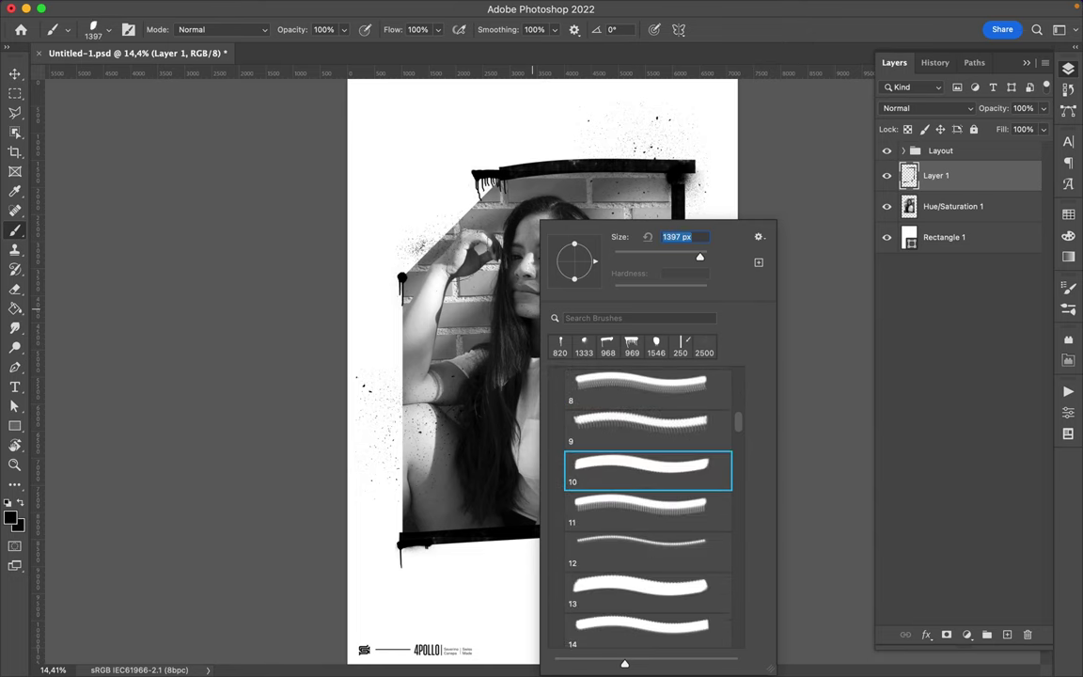
pyautogui.press('Return')
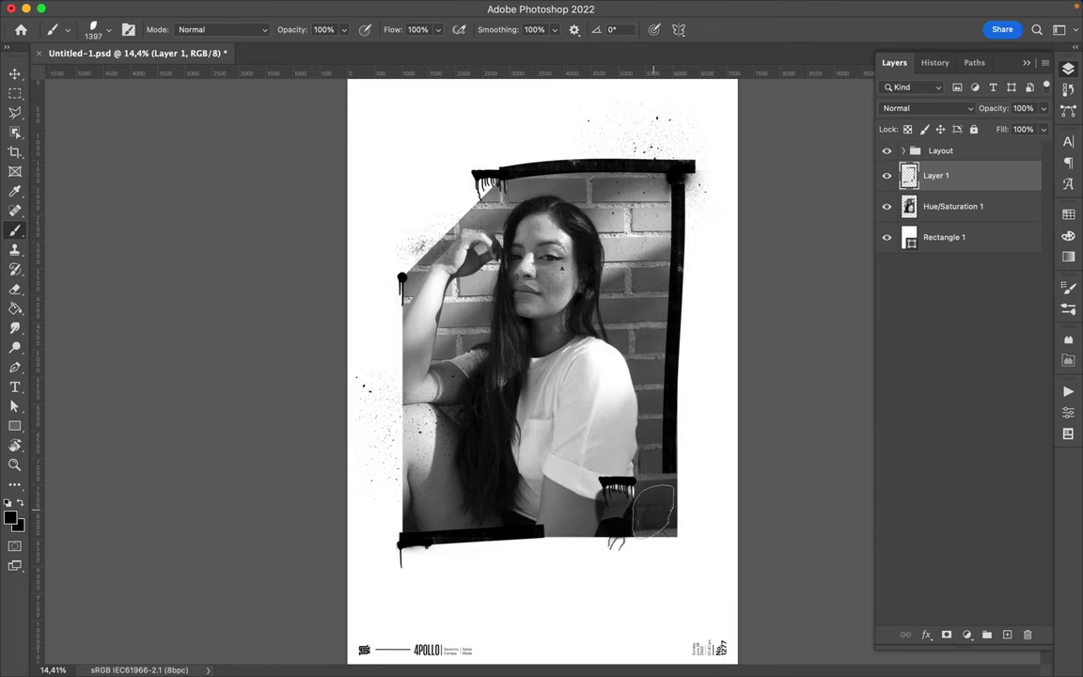
pyautogui.rightClick(611, 479)
# Choose the wide stroke brush 70 from the spray brush sets.
pyautogui.click(746, 514)
pyautogui.moveTo(712, 8)
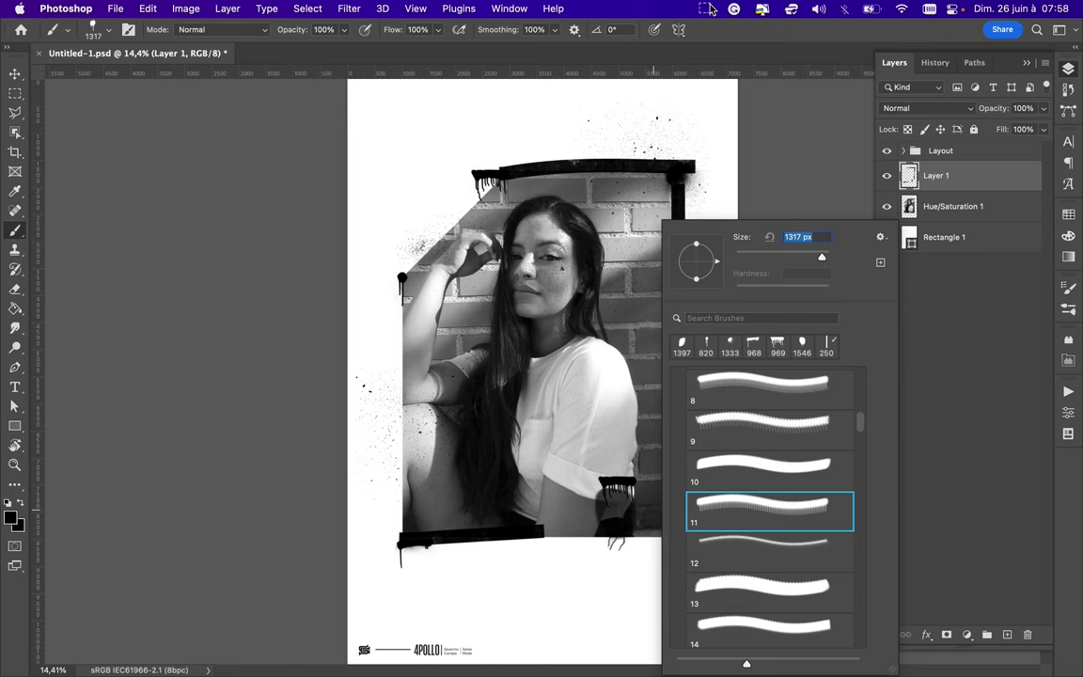
pyautogui.click(705, 12)
pyautogui.click(708, 297)
pyautogui.click(774, 584)
pyautogui.scroll(-15, 772, 573)
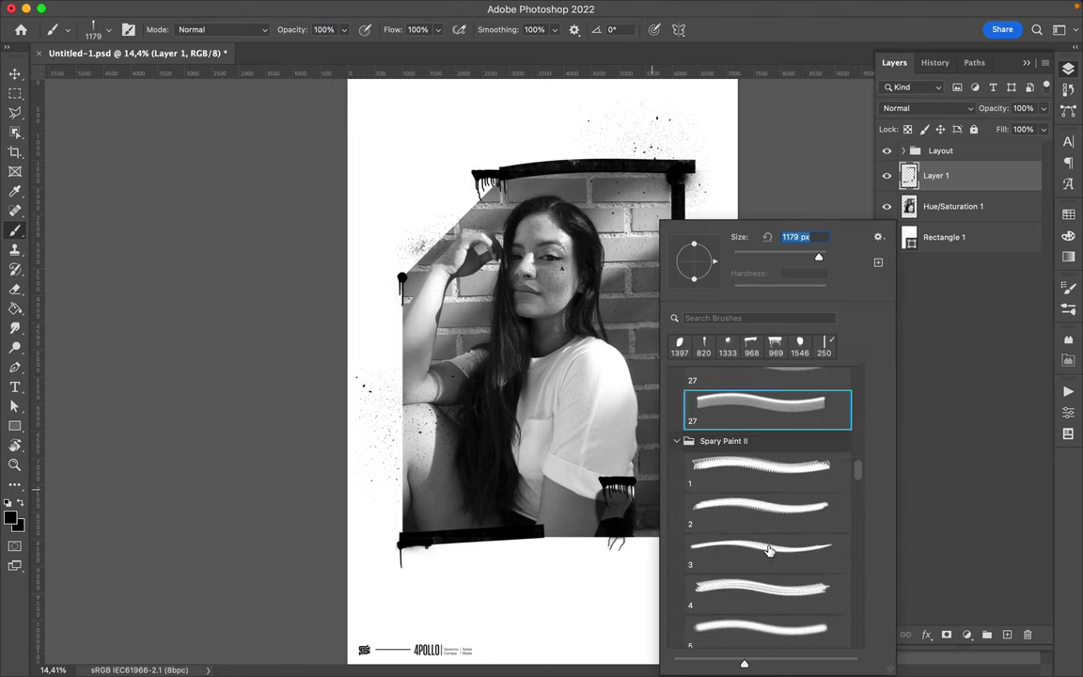
pyautogui.click(770, 562)
pyautogui.click(757, 432)
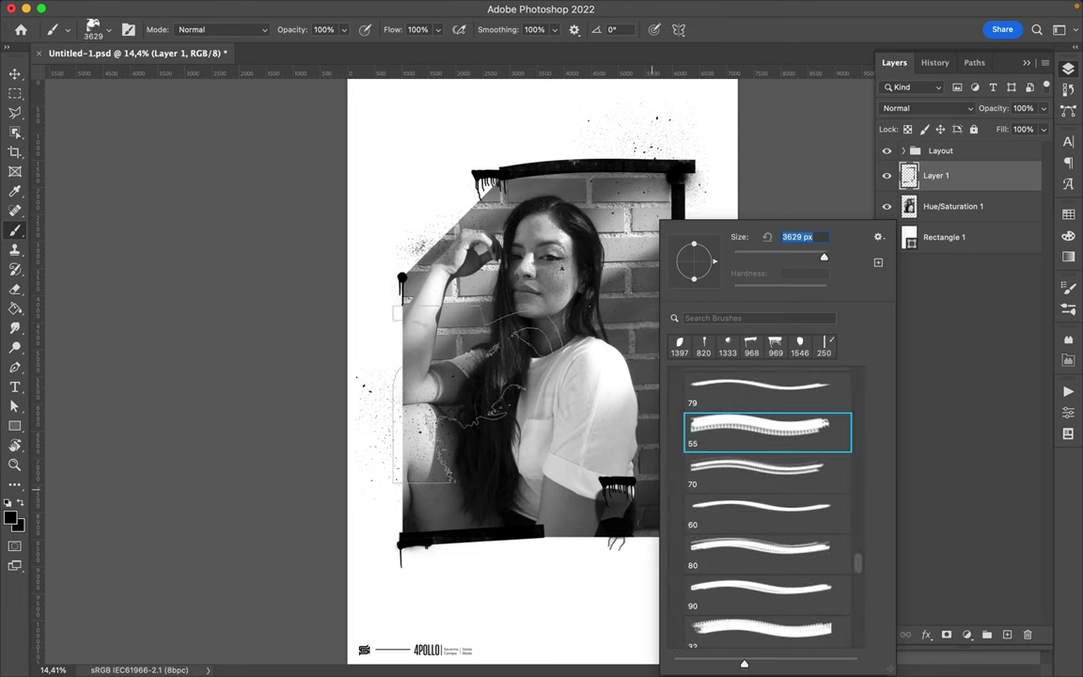
# Paint broad black strokes over the lower portrait with the brush angle at 180°.
pyautogui.moveTo(404, 338); pyautogui.dragTo(508, 442)
pyautogui.rightClick(563, 507)
pyautogui.press('Return')
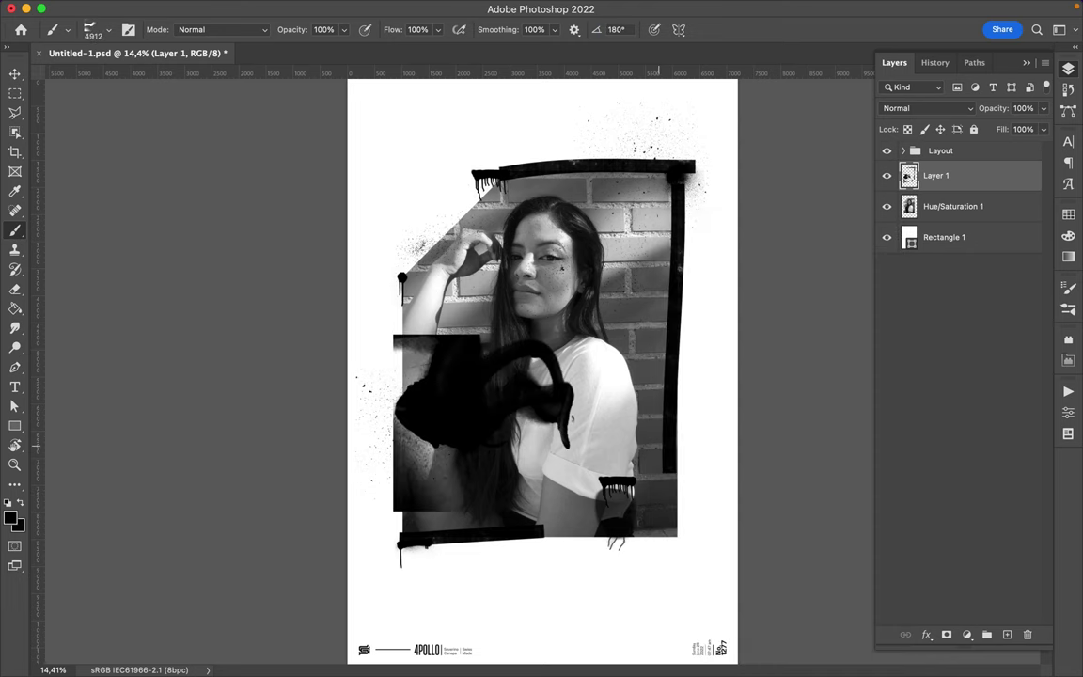
pyautogui.moveTo(639, 413); pyautogui.dragTo(439, 455)
# Sample white and paint a white horizontal stroke across the portrait with stroke brush 79.
pyautogui.keyDown('alt'); pyautogui.click(475, 261); pyautogui.keyUp('alt')
pyautogui.rightClick(573, 310)
pyautogui.press(',')
pyautogui.press(',')
pyautogui.press('Return')
pyautogui.moveTo(414, 324); pyautogui.dragTo(639, 324)
pyautogui.rightClick(642, 310)
# Paint white scribbles over the upper portrait with stroke brush 80.
pyautogui.press('.')
pyautogui.press('.')
pyautogui.press('.')
pyautogui.press('.')
pyautogui.press('.')
pyautogui.press('.')
pyautogui.press('Return')
pyautogui.moveTo(658, 174); pyautogui.dragTo(442, 282)
# Copy a tall portrait strip onto its own top layer and offset it vertically.
pyautogui.press('m')
pyautogui.click(952, 206)
pyautogui.moveTo(480, 147); pyautogui.dragTo(490, 431)
pyautogui.hotkey('ctrl', 'j')
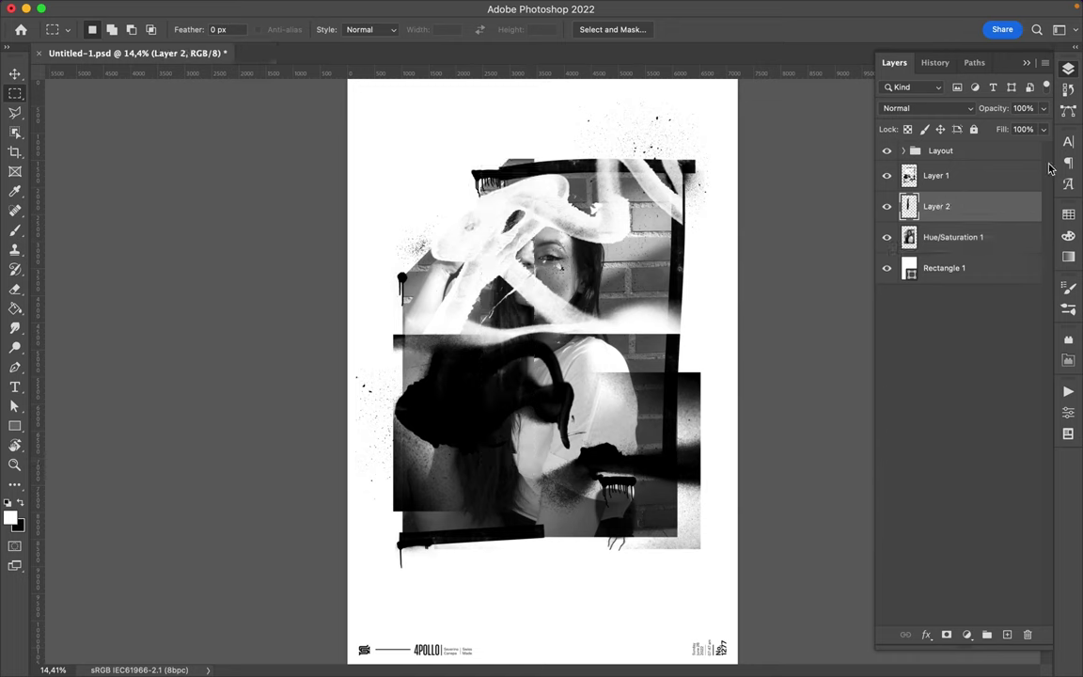
pyautogui.hotkey('ctrl', ']')
pyautogui.press('v')
pyautogui.moveTo(498, 282); pyautogui.dragTo(514, 295)
# Copy another strip from Layer 1 to a new top layer and shift it upward.
pyautogui.press('m')
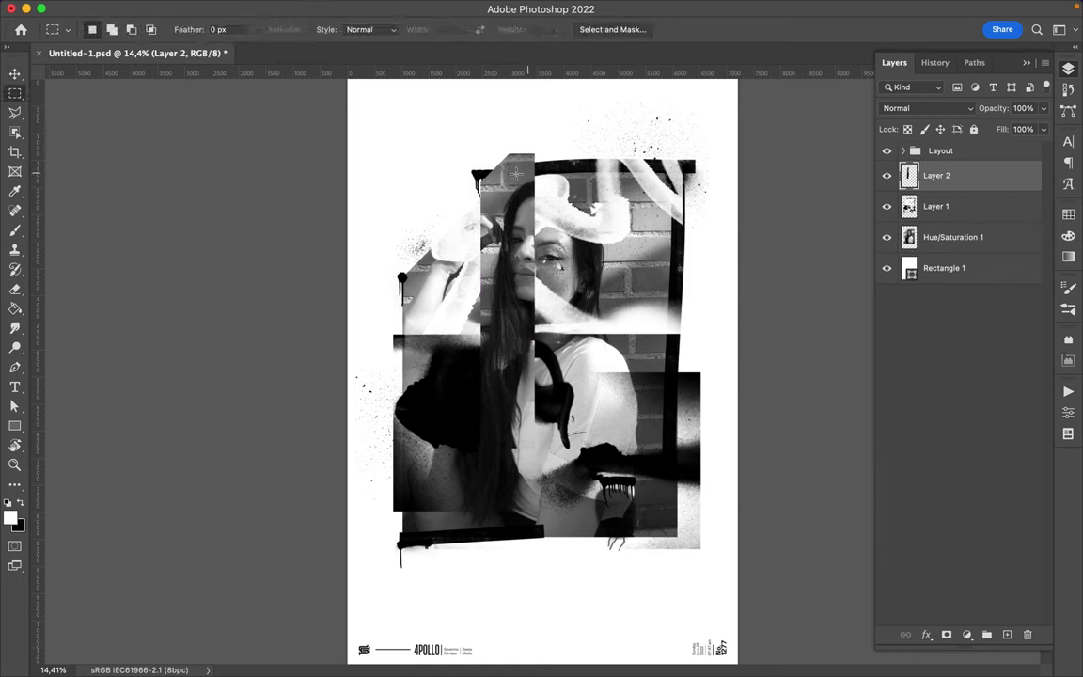
pyautogui.click(937, 211)
pyautogui.moveTo(459, 138); pyautogui.dragTo(507, 435)
pyautogui.hotkey('ctrl', 'j')
pyautogui.press('v')
pyautogui.hotkey('ctrl', ']')
pyautogui.moveTo(470, 261); pyautogui.dragTo(473, 238)
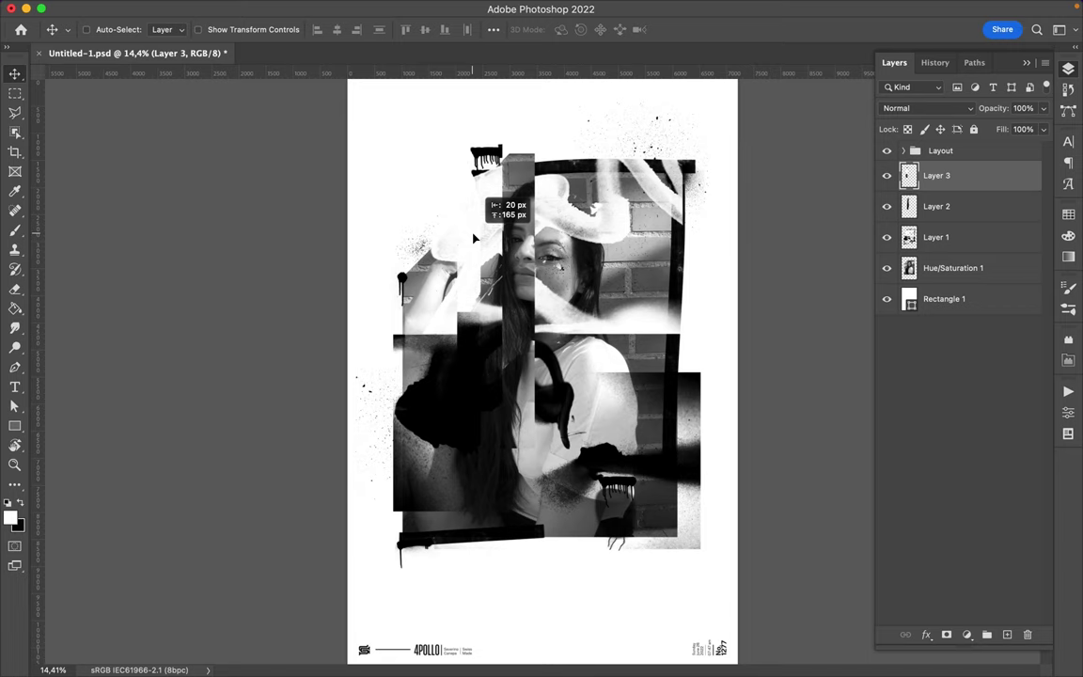
pyautogui.moveTo(474, 238); pyautogui.dragTo(474, 238)
# Copy a further rectangular strip of the portrait onto its own layer.
pyautogui.press('m')
pyautogui.moveTo(616, 273)
pyautogui.mouseDown()
pyautogui.moveTo(705, 316)
pyautogui.moveTo(682, 271)
pyautogui.moveTo(634, 261)
pyautogui.mouseUp()
pyautogui.hotkey('ctrl', 'j')
pyautogui.press('v')
# Shift the central Layer 2 strip slightly up and to the left.
pyautogui.click(524, 287)
pyautogui.moveTo(524, 286); pyautogui.dragTo(524, 279)
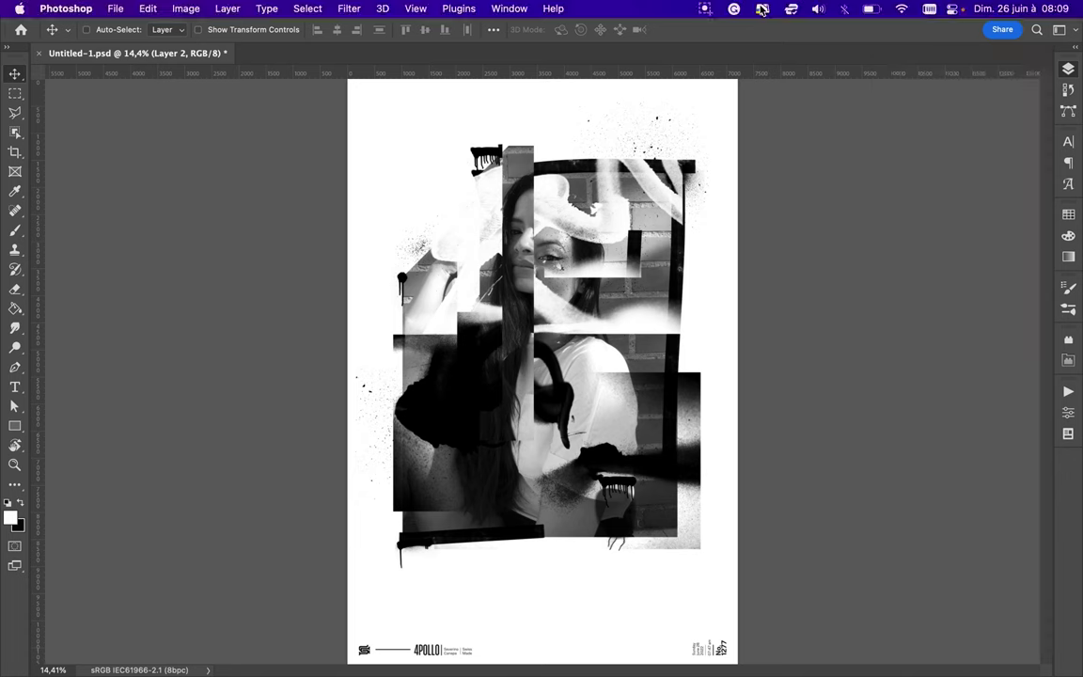
pyautogui.click(892, 9)
pyautogui.click(560, 184)
pyautogui.moveTo(560, 184); pyautogui.dragTo(525, 184)
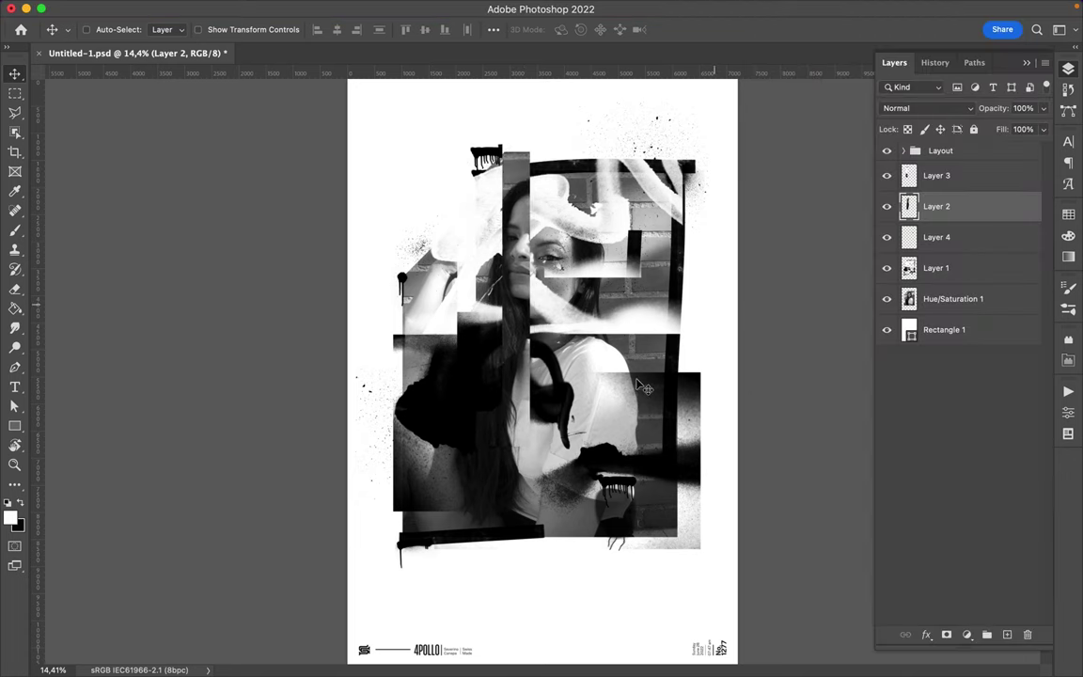
pyautogui.click(1068, 214)
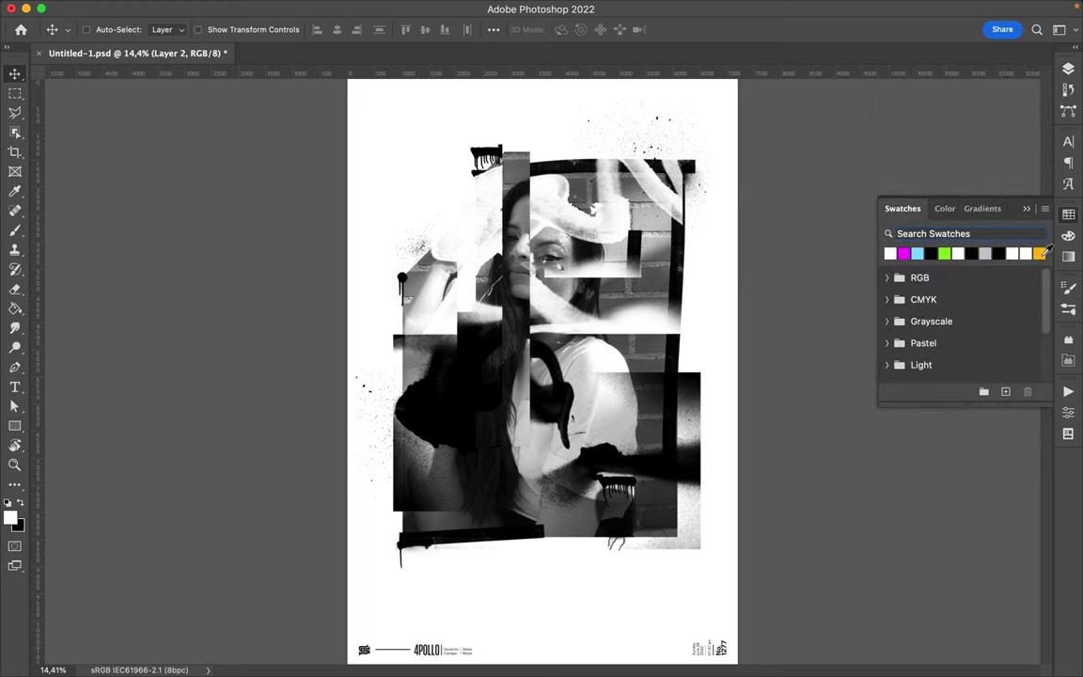
# Stamp a large orange-yellow paint stroke on the lower portrait.
pyautogui.click(1040, 253)
pyautogui.moveTo(568, 374); pyautogui.dragTo(602, 368)
pyautogui.press('b')
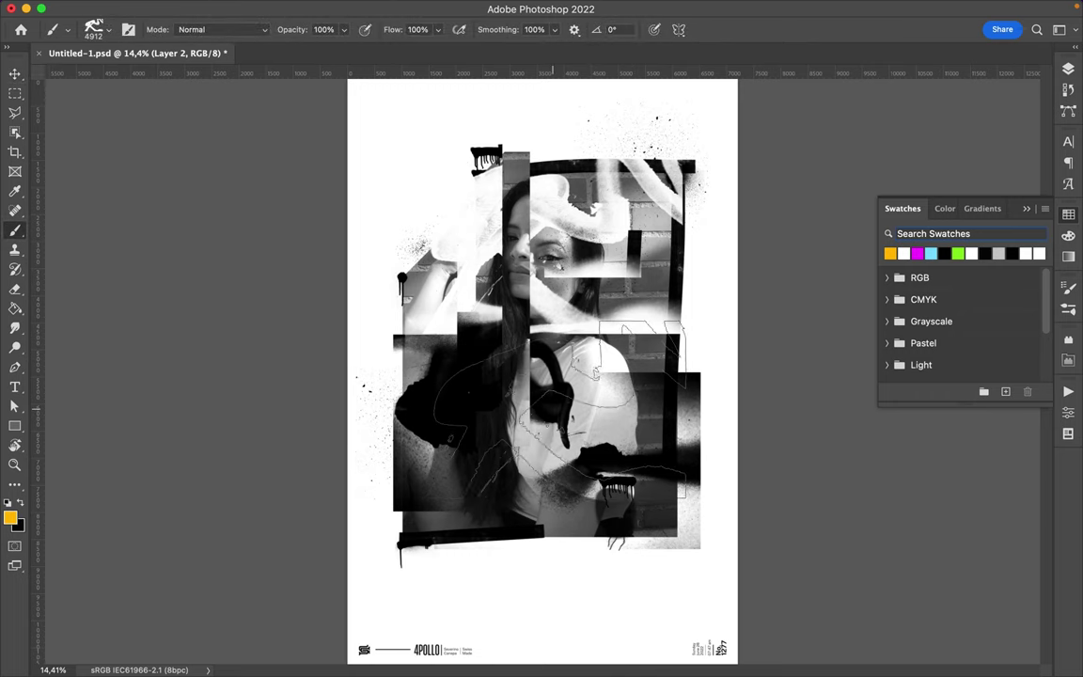
pyautogui.click(556, 409)
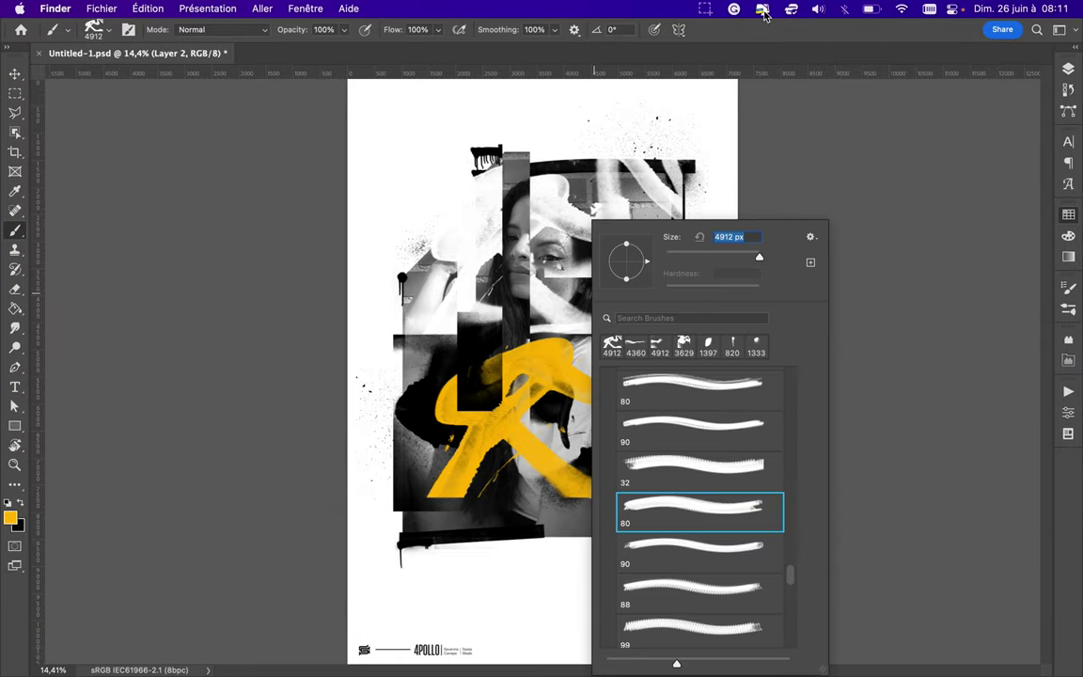
# Switch to the General Brushes Hard Round brush at 6 px.
pyautogui.click(765, 10)
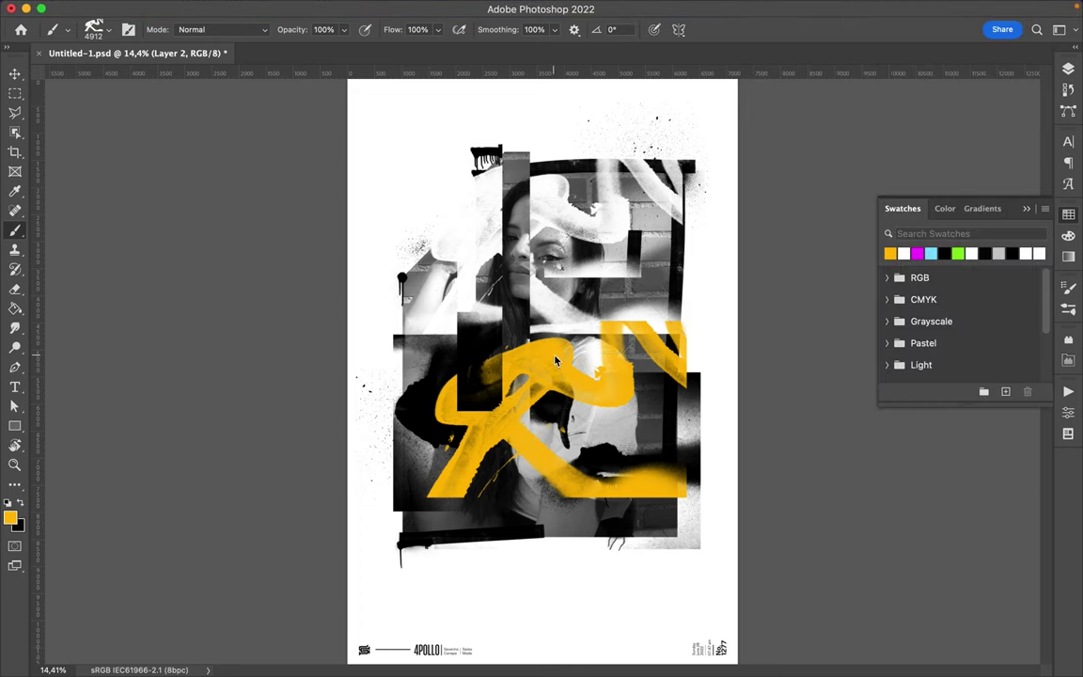
pyautogui.rightClick(554, 360)
pyautogui.scroll(10, 667, 459)
pyautogui.click(589, 377)
pyautogui.click(671, 444)
pyautogui.moveTo(727, 255); pyautogui.dragTo(636, 256)
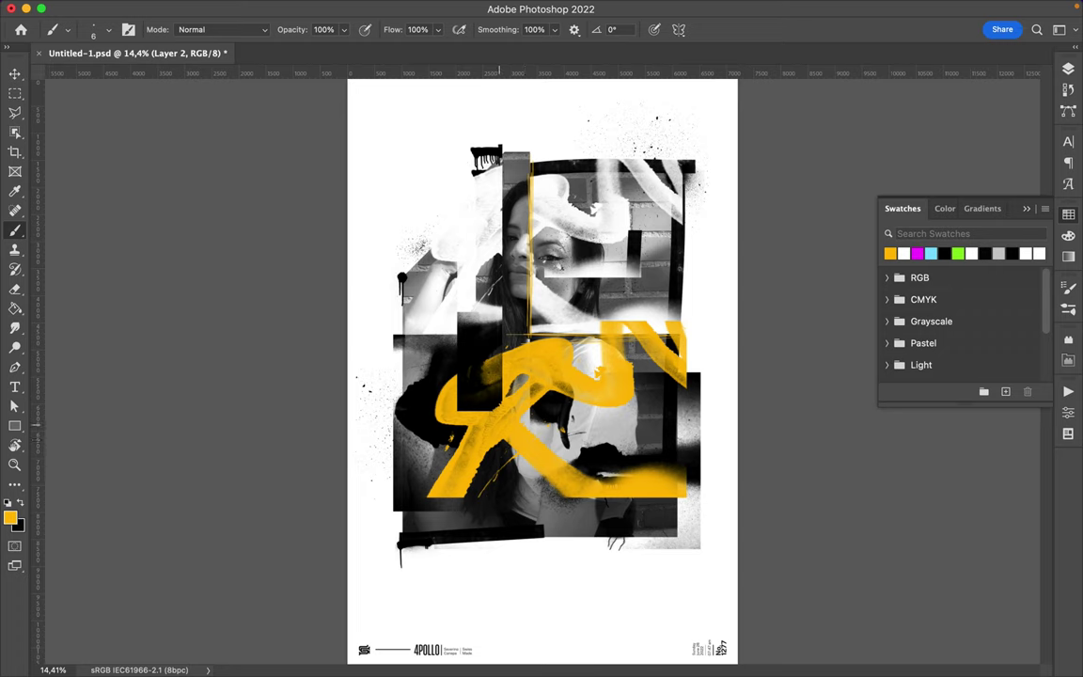
# Draw thin yellow vertical lines near the bottom, then make white the paint colour.
pyautogui.moveTo(496, 442); pyautogui.dragTo(498, 541)
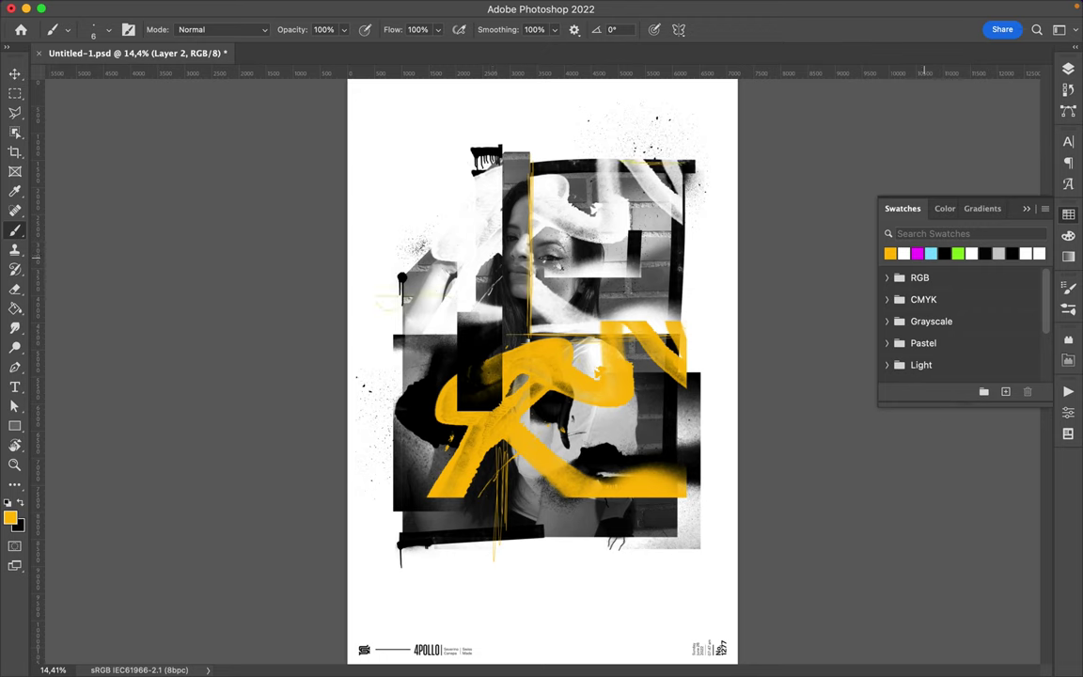
pyautogui.click(903, 253)
pyautogui.click(903, 253)
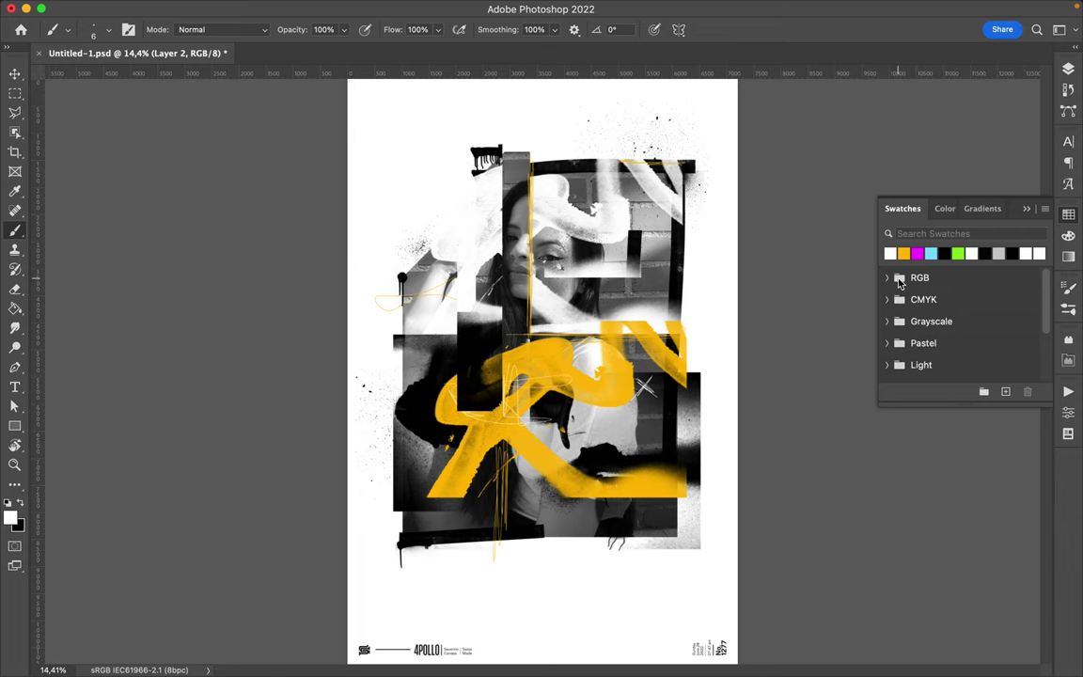
# Sprinkle orange specks near the face with a WG Dust Particles brush.
pyautogui.rightClick(542, 283)
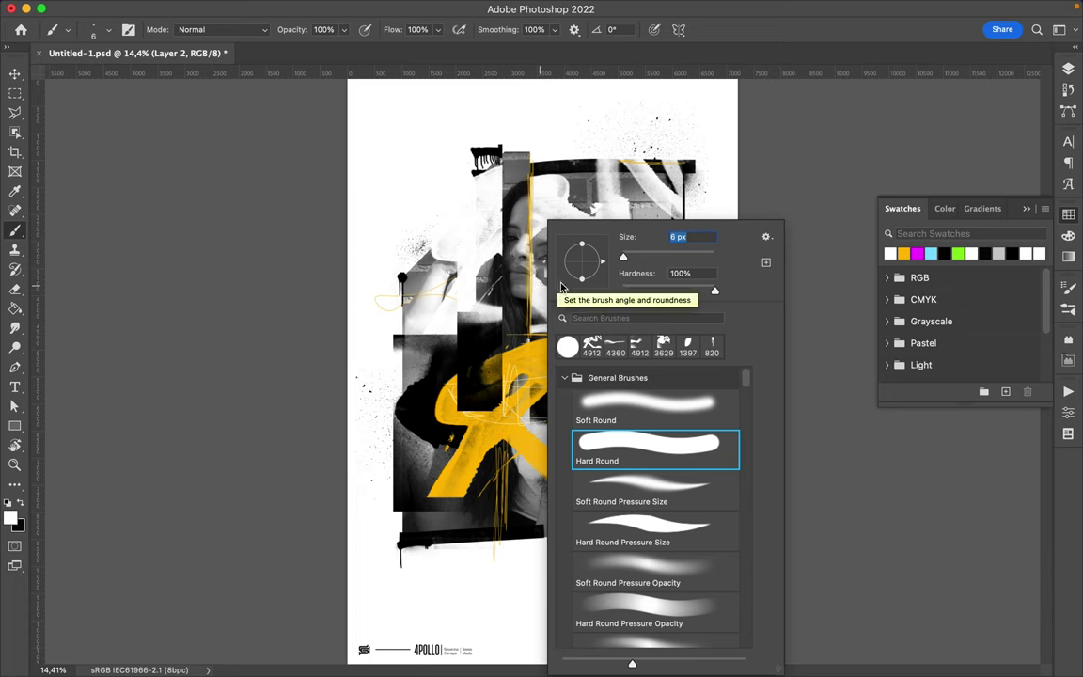
pyautogui.scroll(-3, 657, 495)
pyautogui.scroll(-1, 647, 503)
pyautogui.scroll(-3, 602, 509)
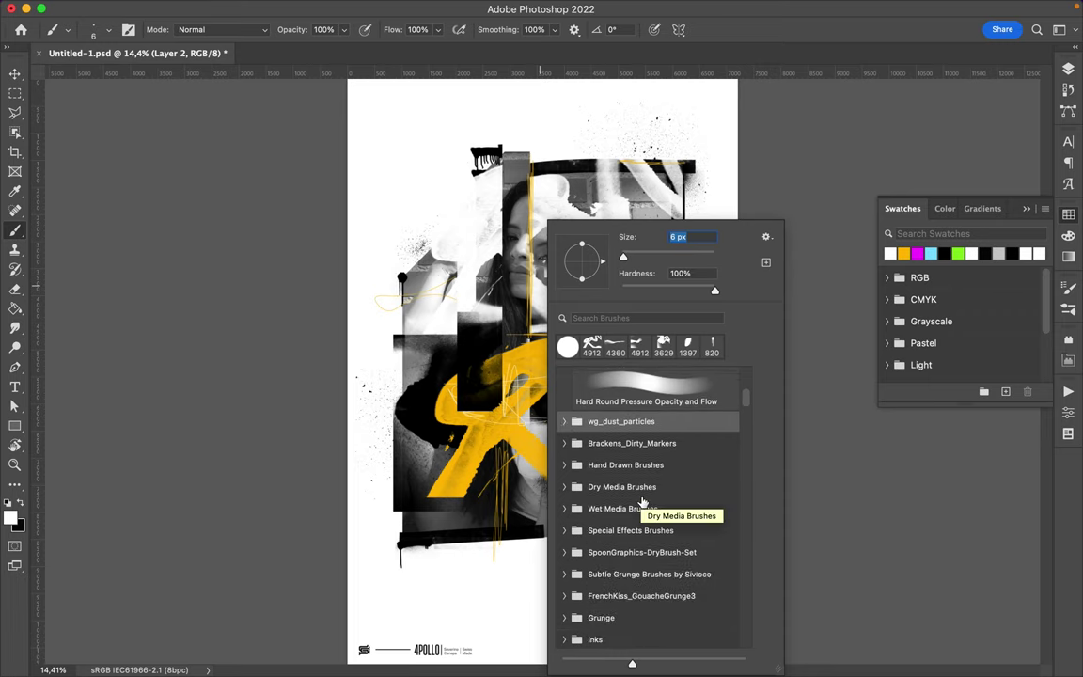
pyautogui.click(567, 516)
pyautogui.scroll(-3, 602, 535)
pyautogui.click(633, 563)
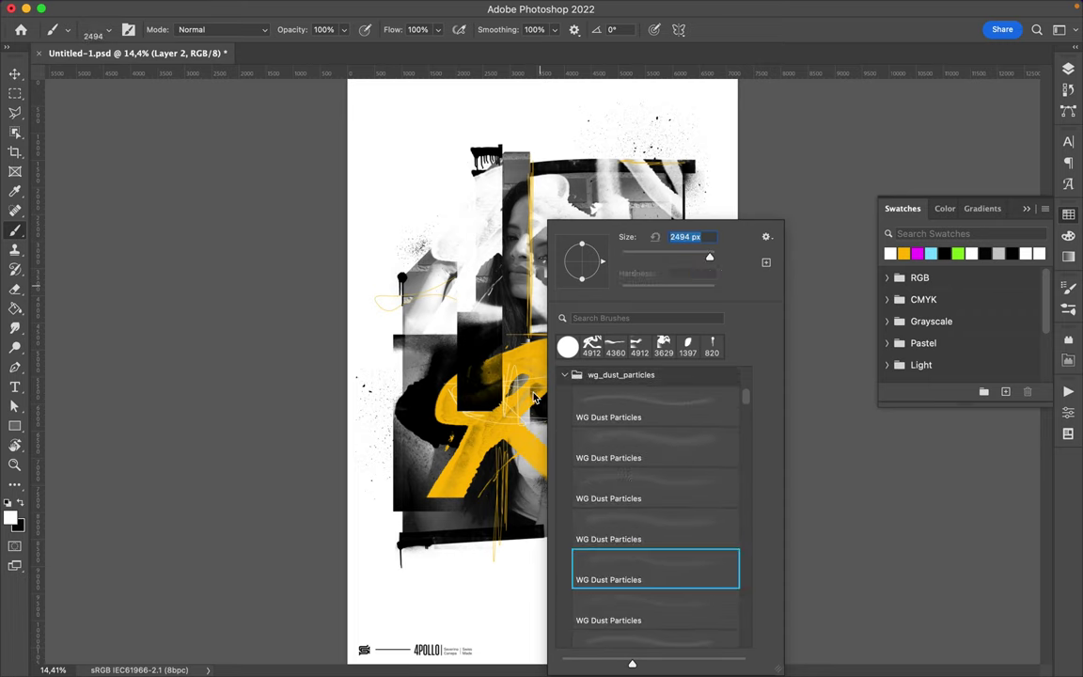
pyautogui.press('Return')
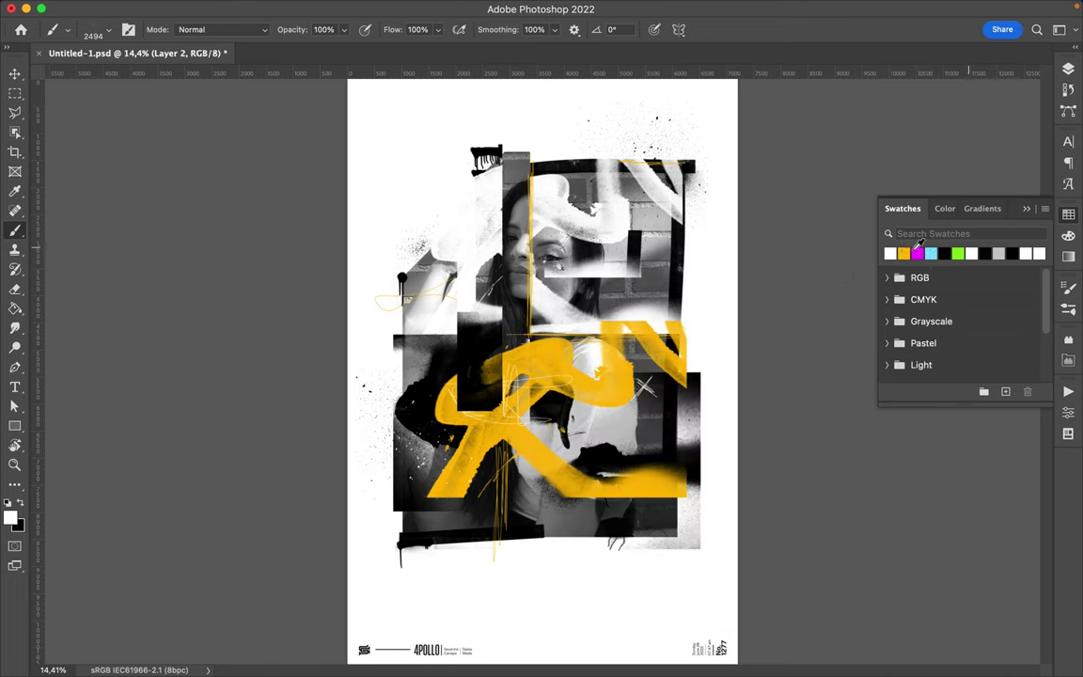
pyautogui.click(906, 250)
pyautogui.rightClick(627, 387)
pyautogui.press('Return')
# Switch back to the Hard Round brush at 6 px.
pyautogui.rightClick(553, 519)
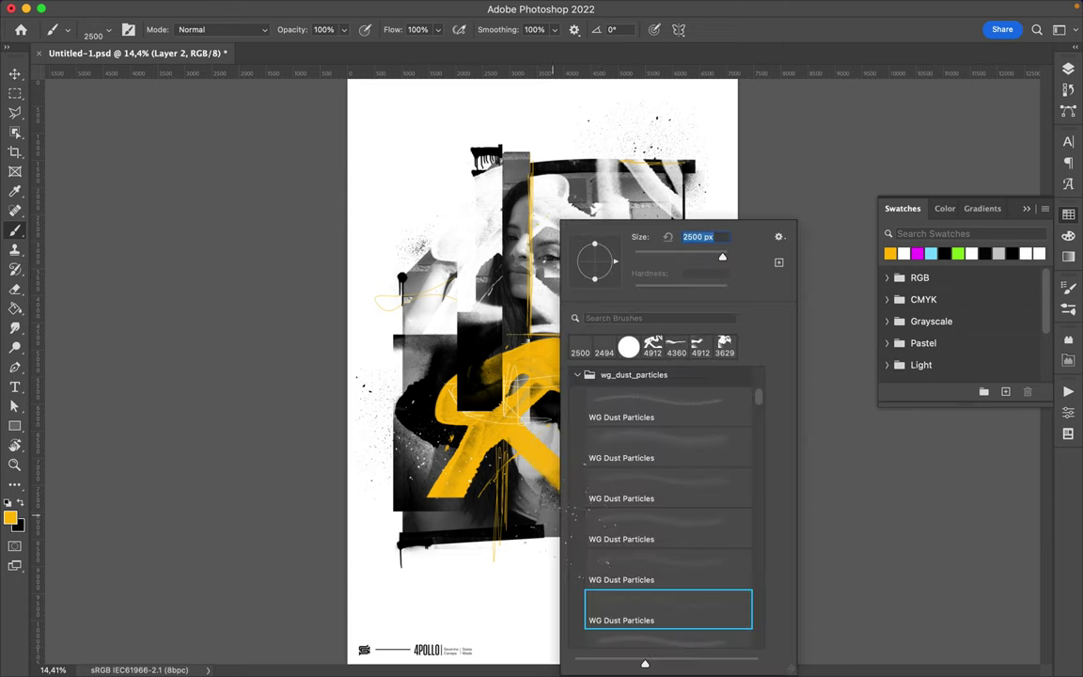
pyautogui.scroll(15, 658, 470)
pyautogui.scroll(3, 657, 469)
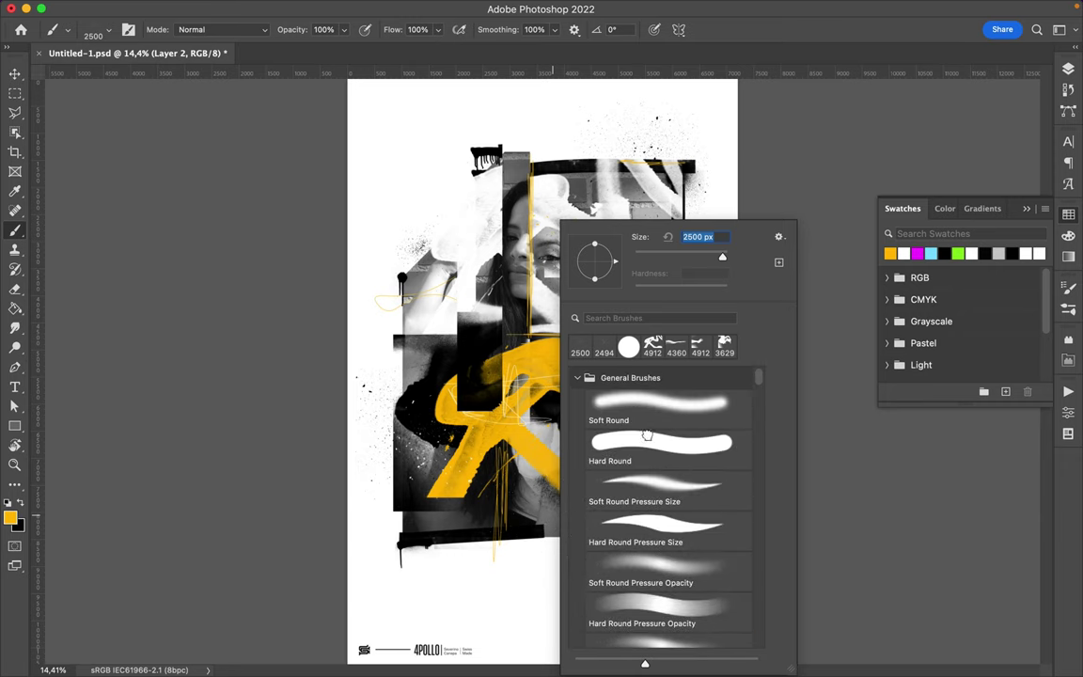
pyautogui.click(667, 450)
pyautogui.write('6')
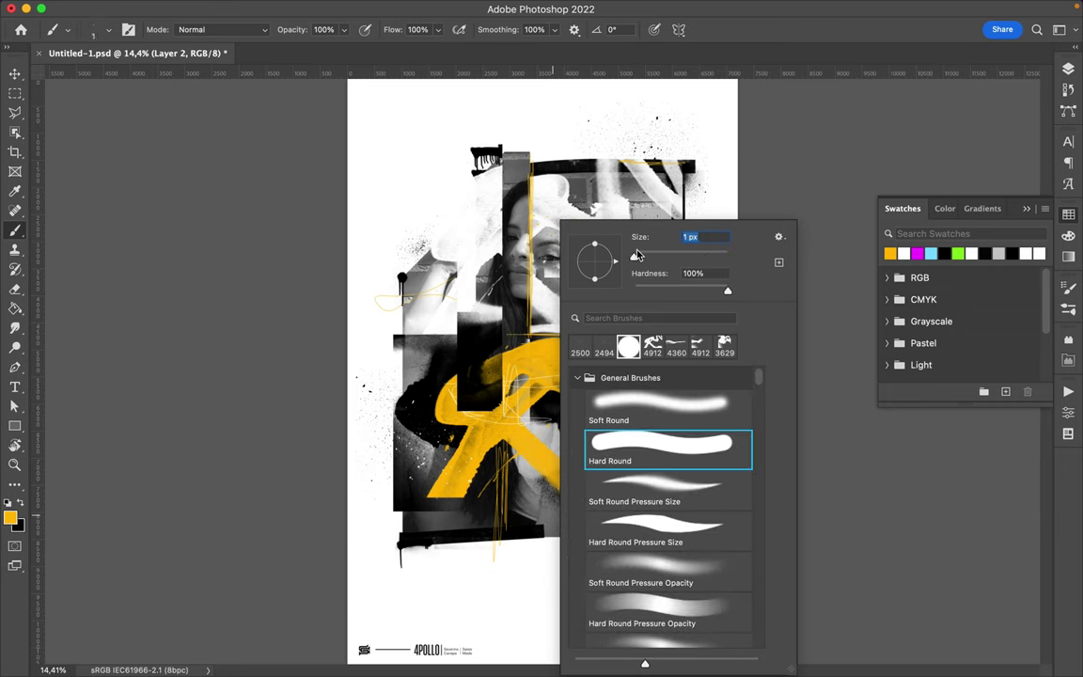
pyautogui.press('Return')
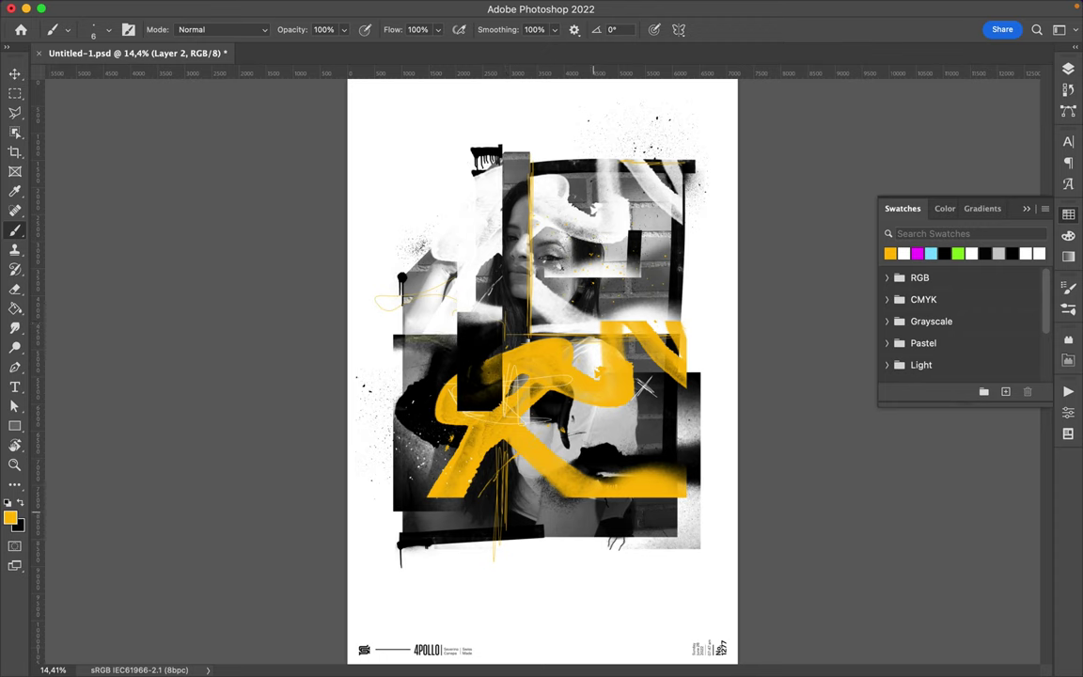
# Draw more thin yellow scribbles over the poster and save it with Cmd+S.
pyautogui.moveTo(535, 418); pyautogui.dragTo(484, 503)
pyautogui.press('cmd+s')
pyautogui.click(763, 9)
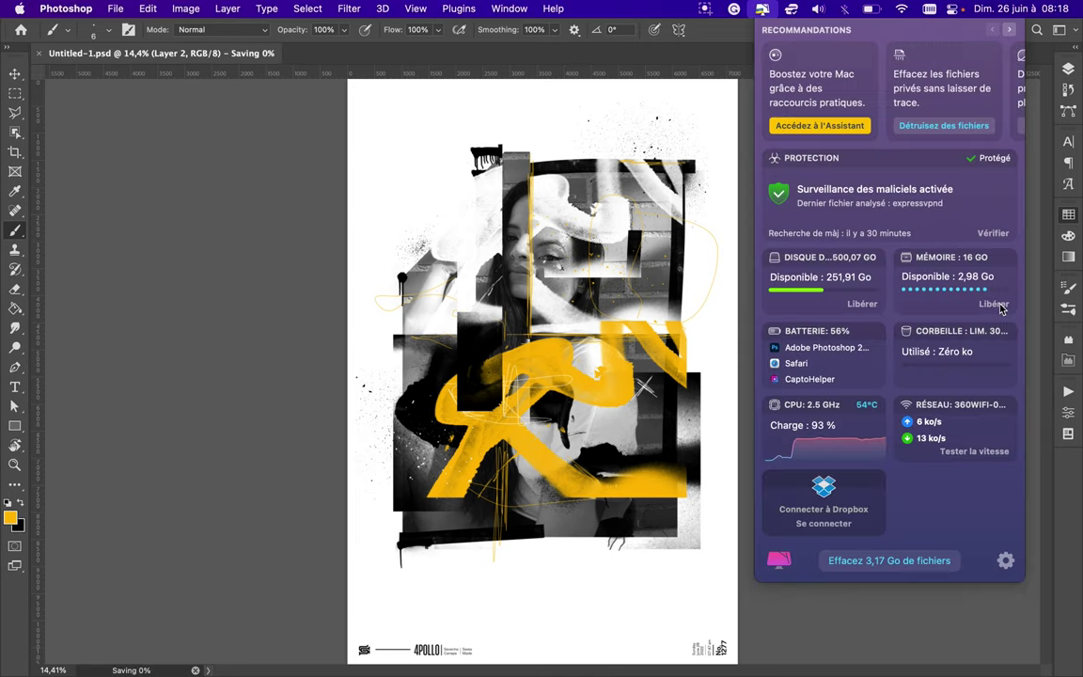
pyautogui.click(661, 17)
pyautogui.click(705, 9)
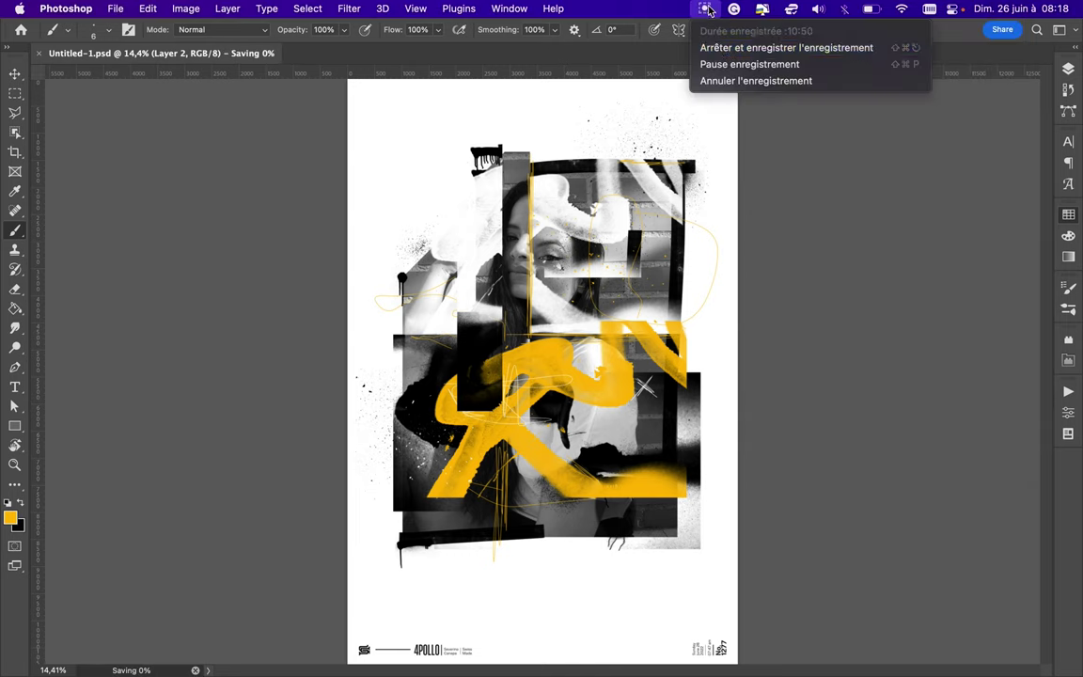
pyautogui.click(724, 44)
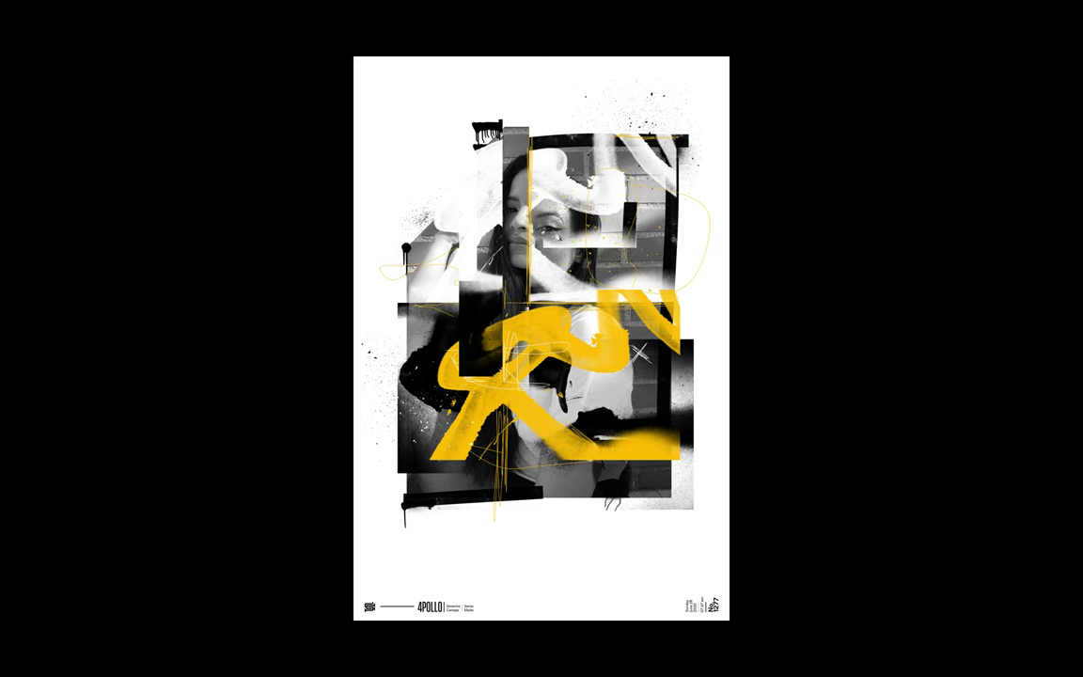